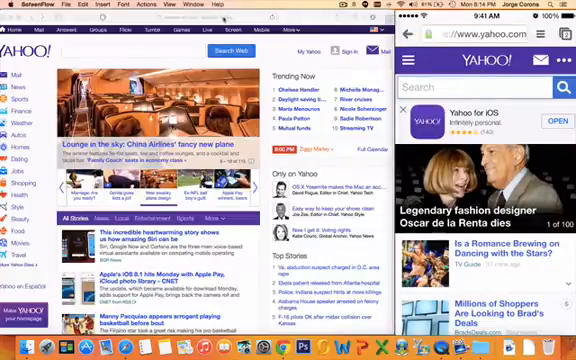
# Step: Load reddit.com in Safari's current tab, replacing the Yahoo home page
pyautogui.click(224, 16)
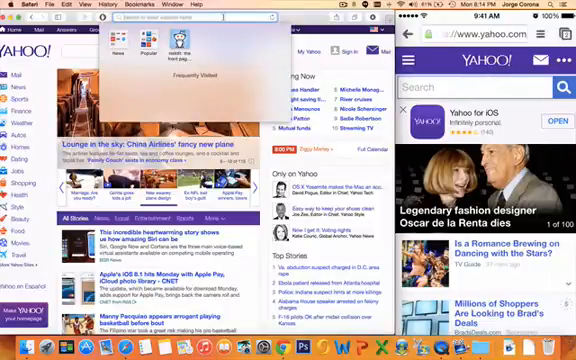
pyautogui.press('Escape')
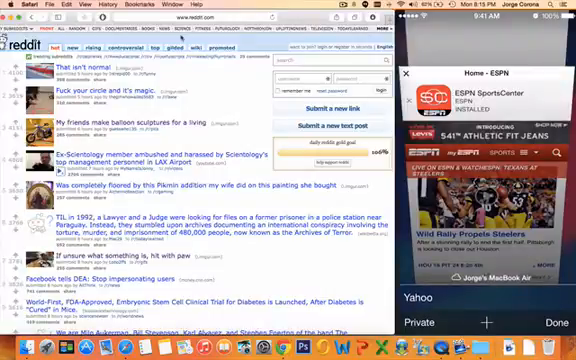
pyautogui.click(181, 37)
pyautogui.click(181, 37)
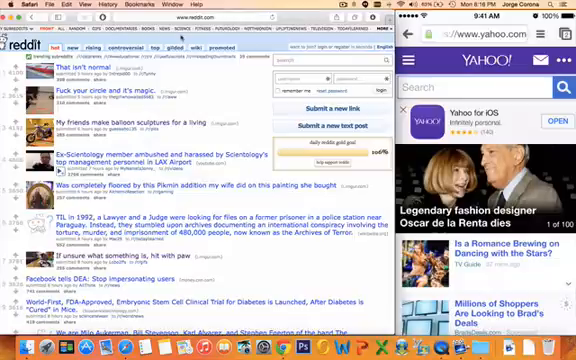
# Step: Switch to Chrome and load reddit.com in place of the CNET page
pyautogui.press('super+Tab')
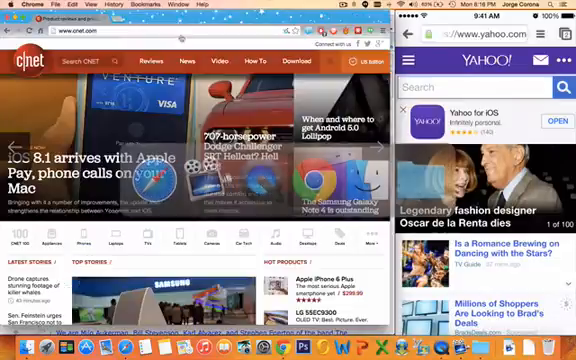
pyautogui.press('super+l')
pyautogui.write('reddit.com')
pyautogui.press('Return')
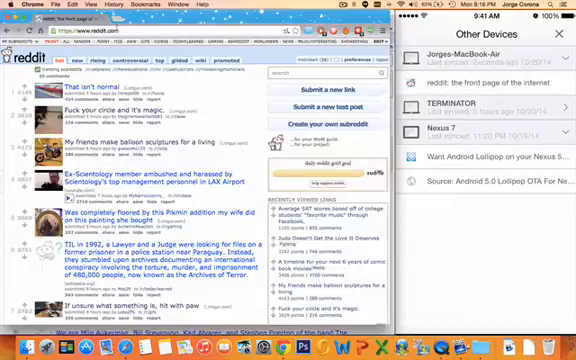
# Step: Load the CNET site again in Chrome's current tab, replacing Reddit
pyautogui.click(52, 14)
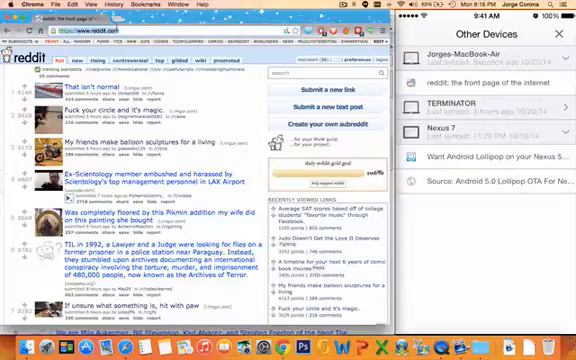
pyautogui.write('cnet')
pyautogui.press('Return')
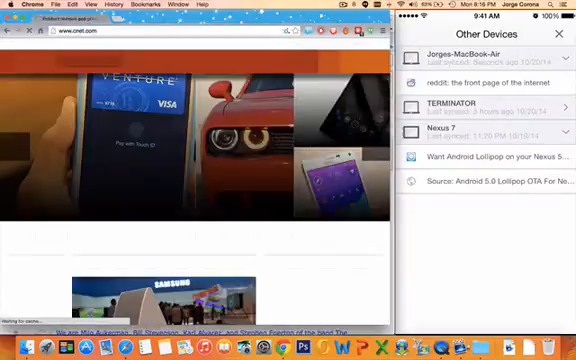